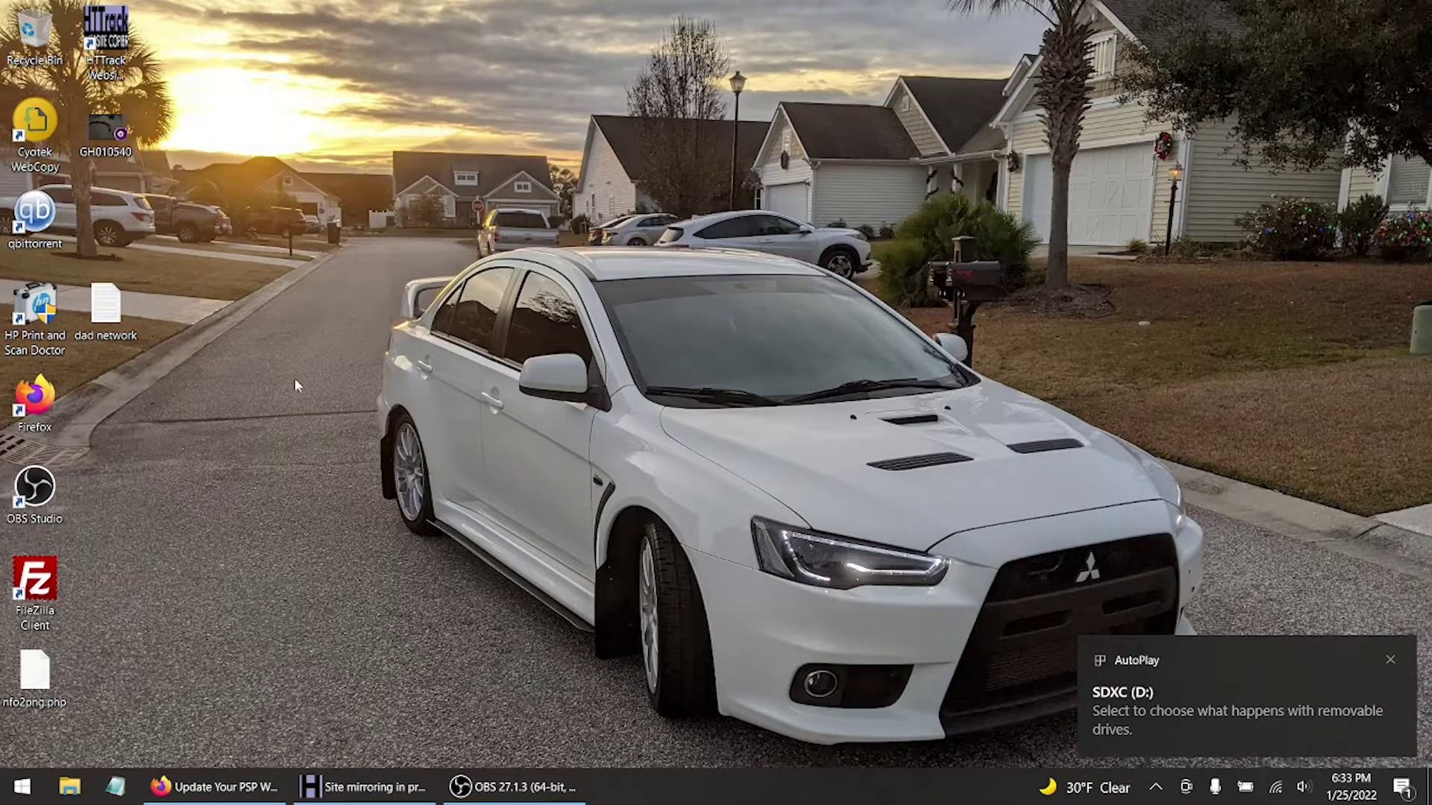
- Bring up the 'Update Your PSP With Official Firmware' forum guide and scroll to the 6.60/6.61 EBOOT links
left_click(218, 787)
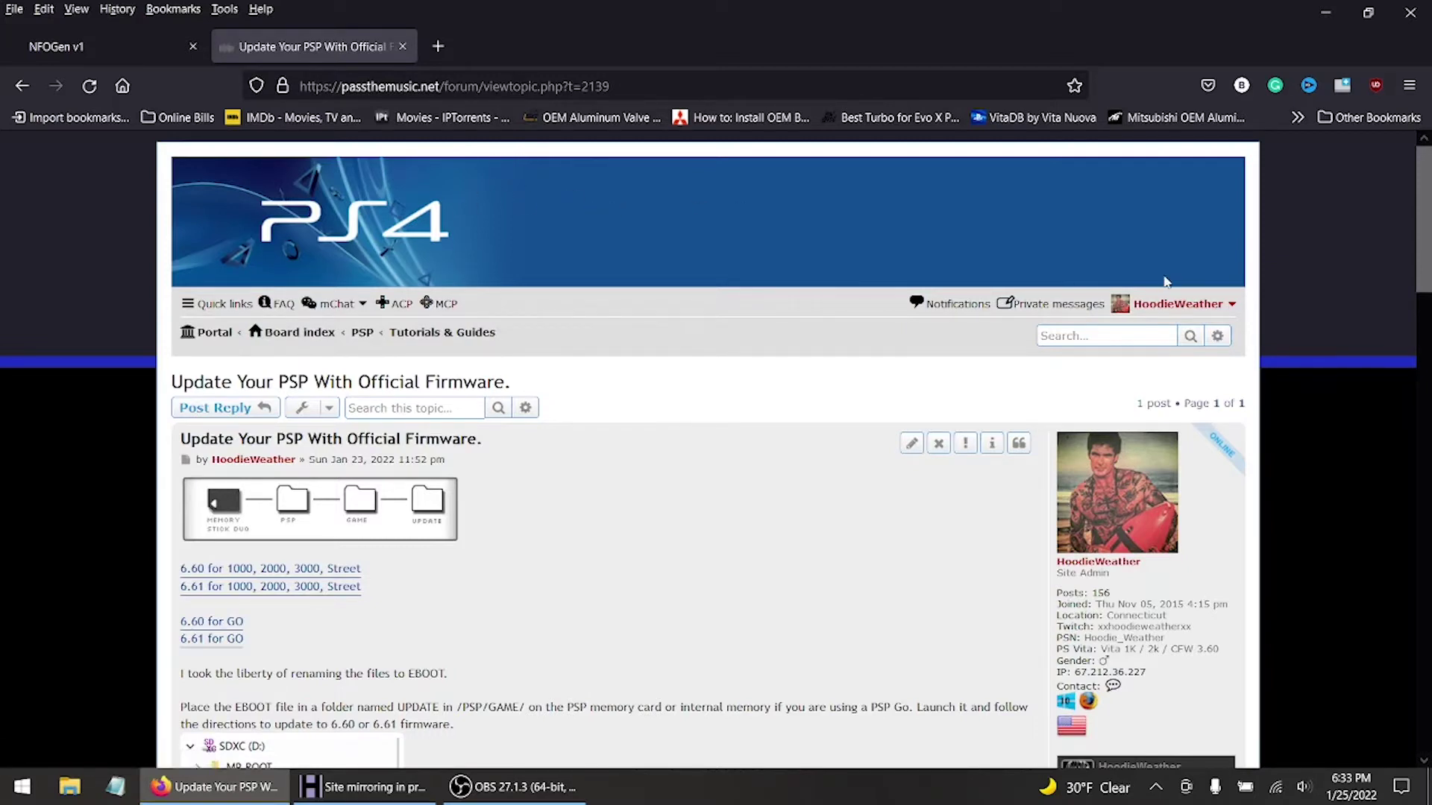
scroll(712, 447, "down", 2)
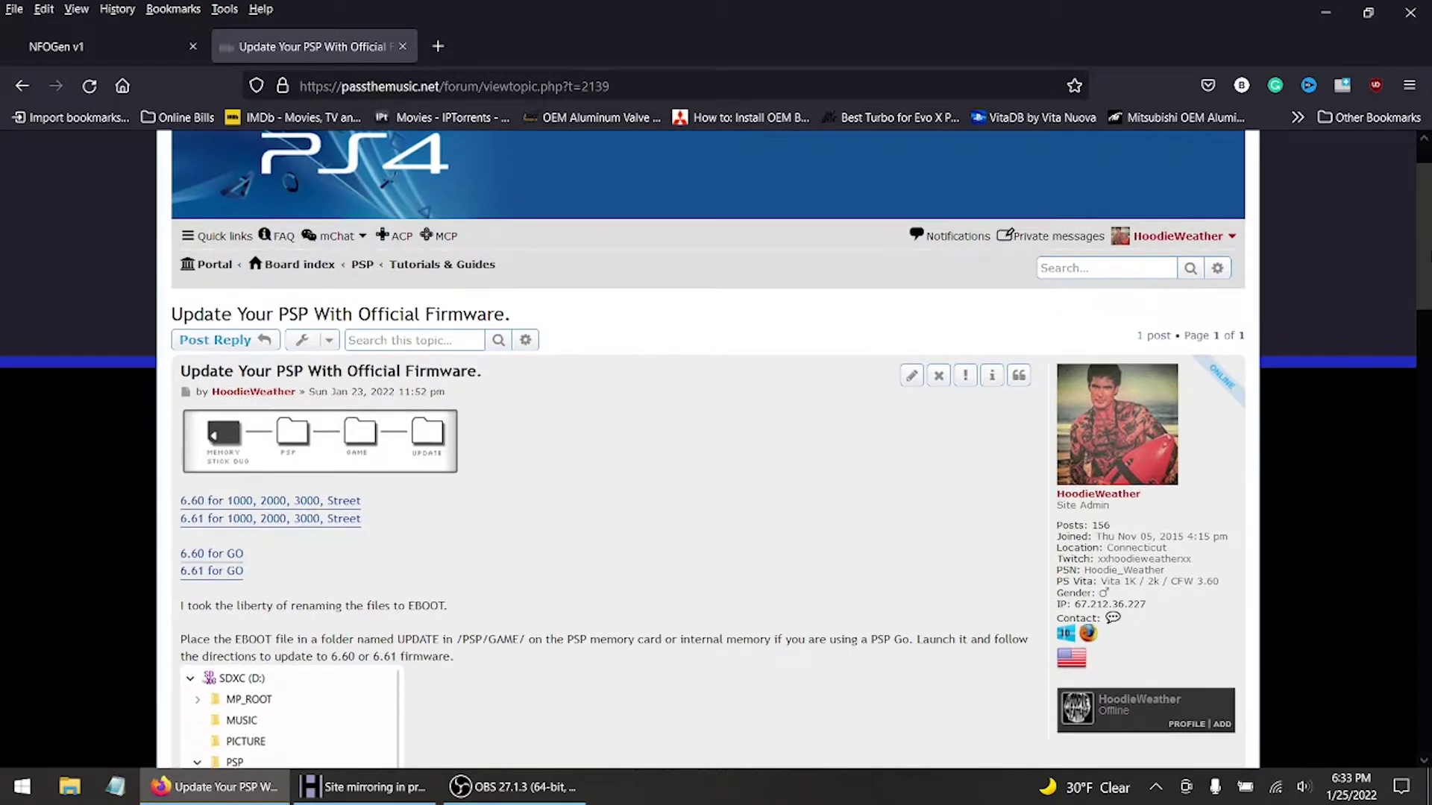
scroll(712, 447, "down", 3)
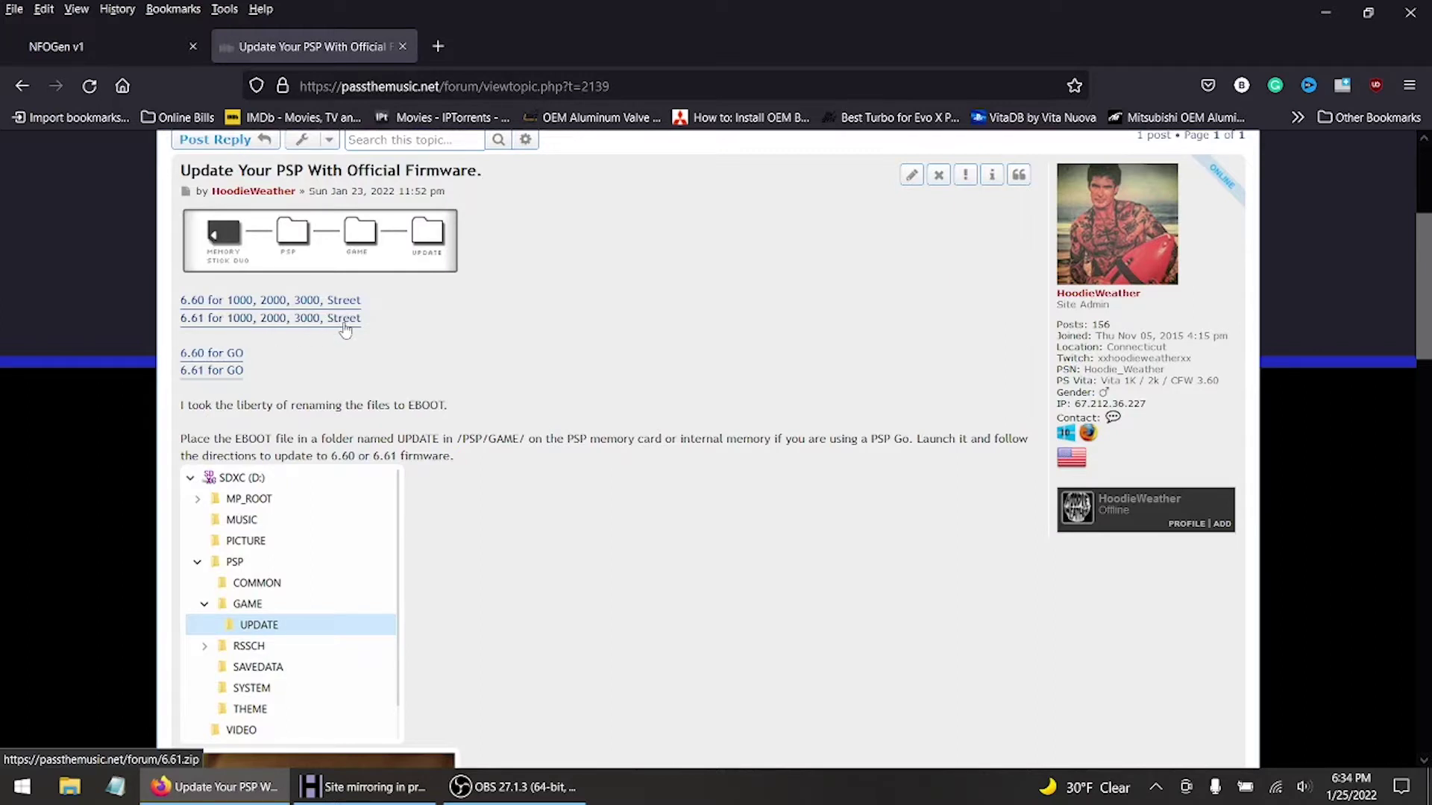
- Download 6.61.zip for PSP 1000/2000/3000/Street and open it with WinRAR
left_click(209, 319)
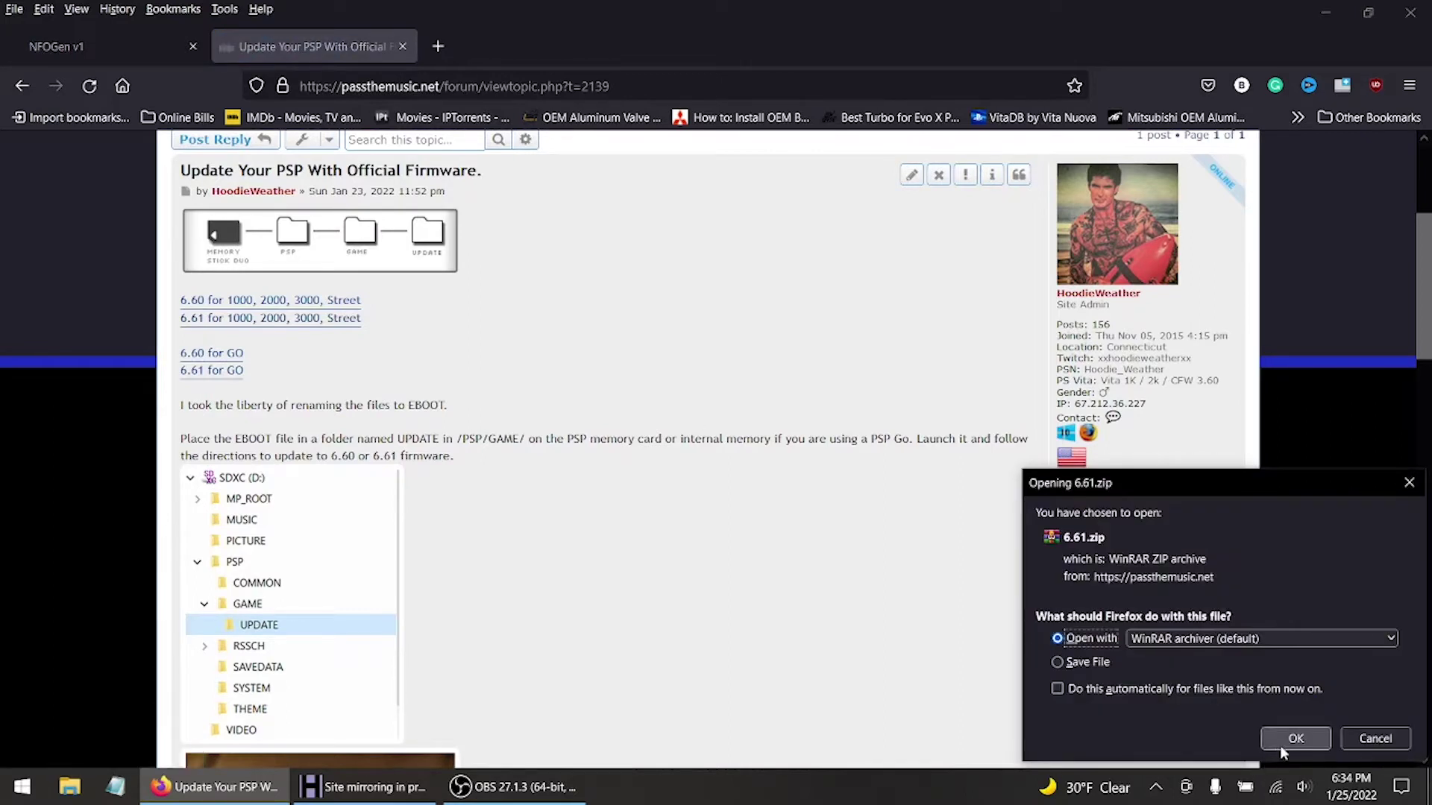
left_click(1280, 745)
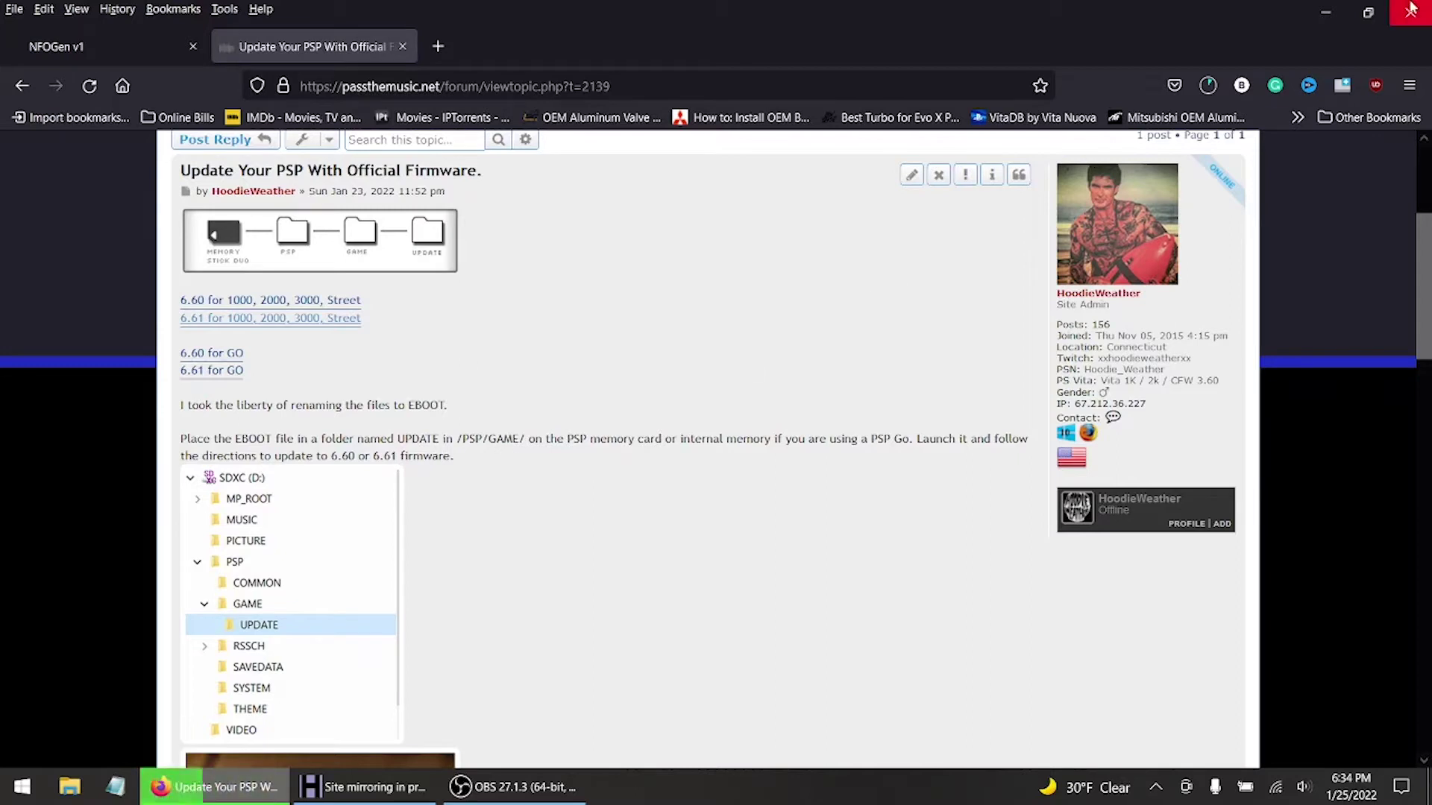
- Minimize Firefox, then in File Explorer open the SDXC (D:) card and select its PSP folder
left_click(1325, 13)
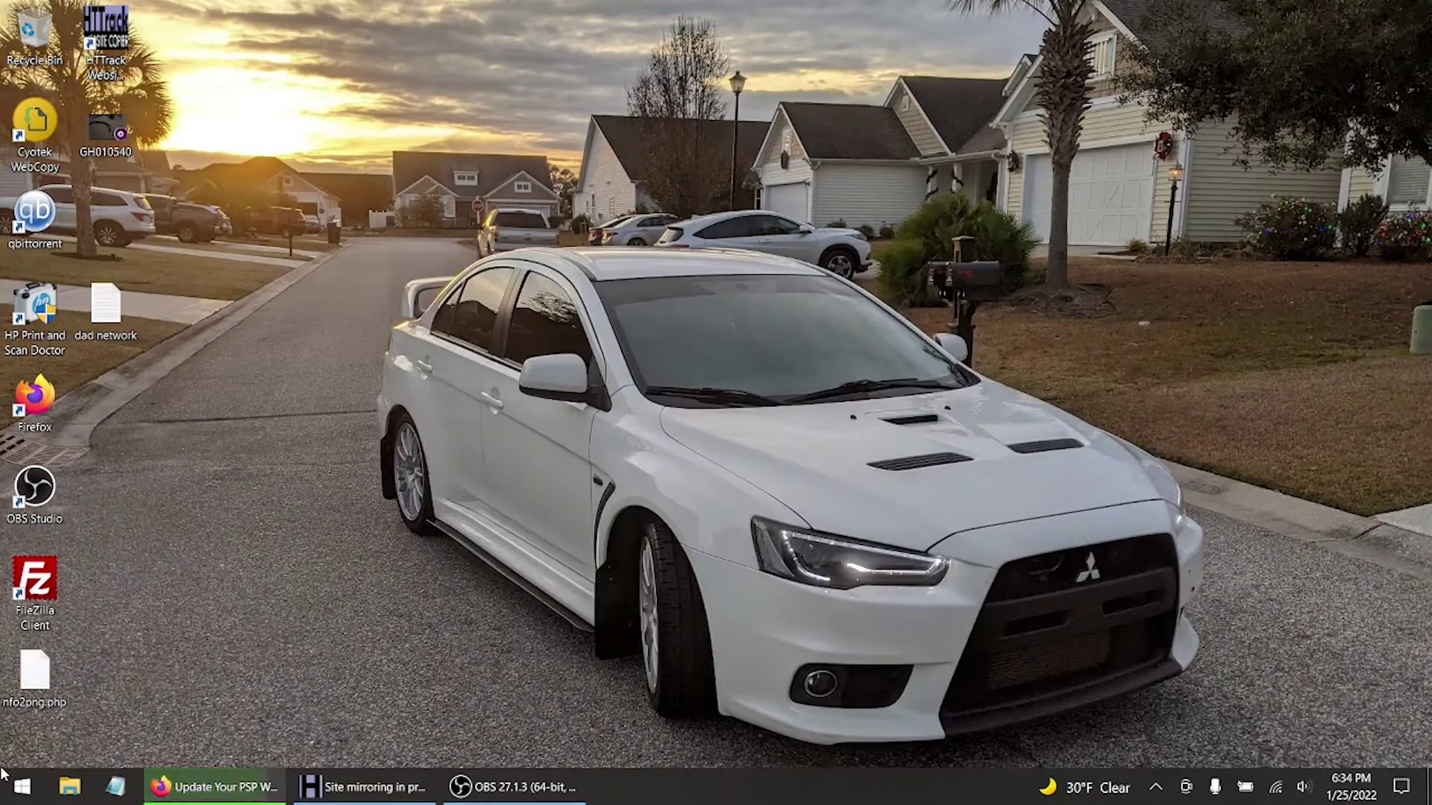
left_click(64, 789)
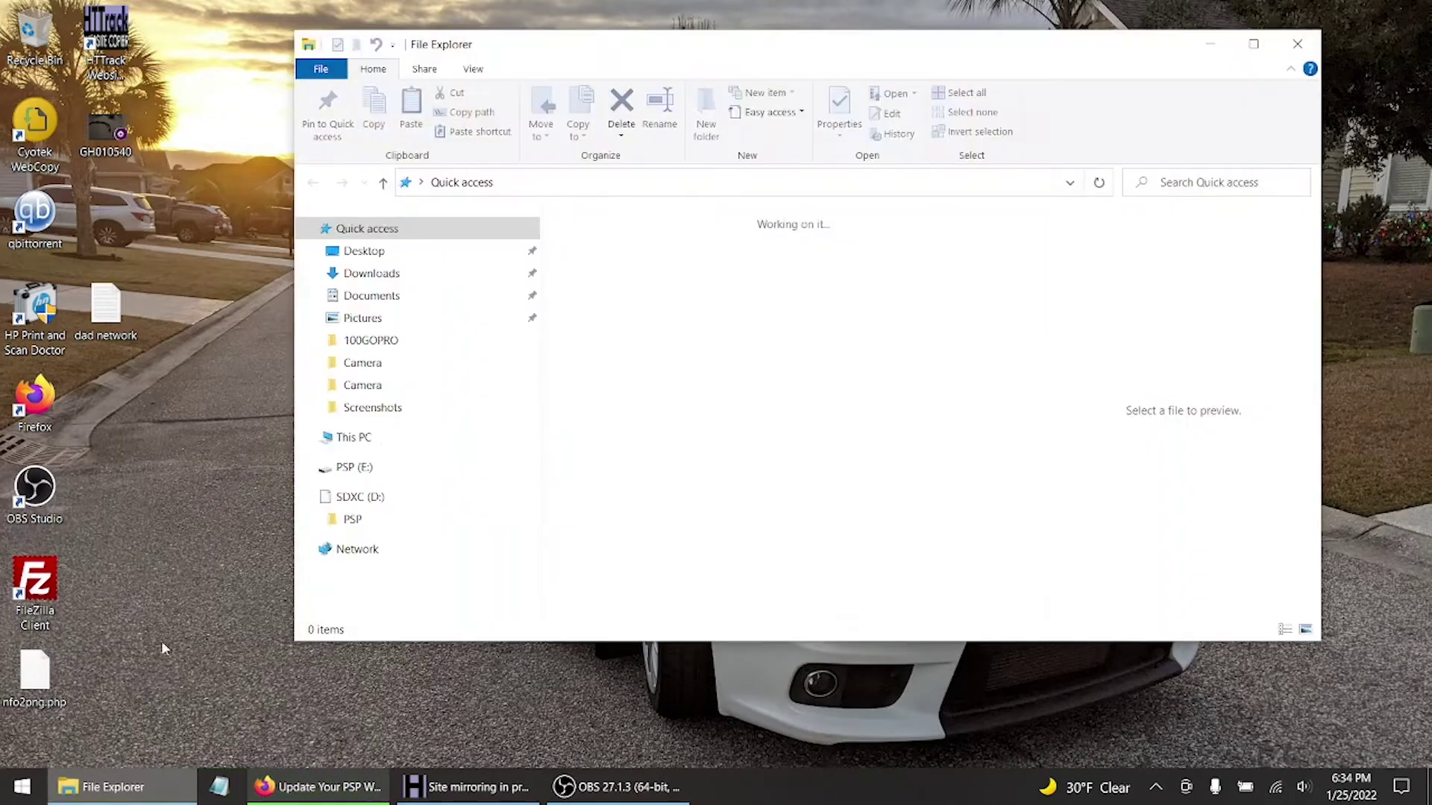
left_click(365, 497)
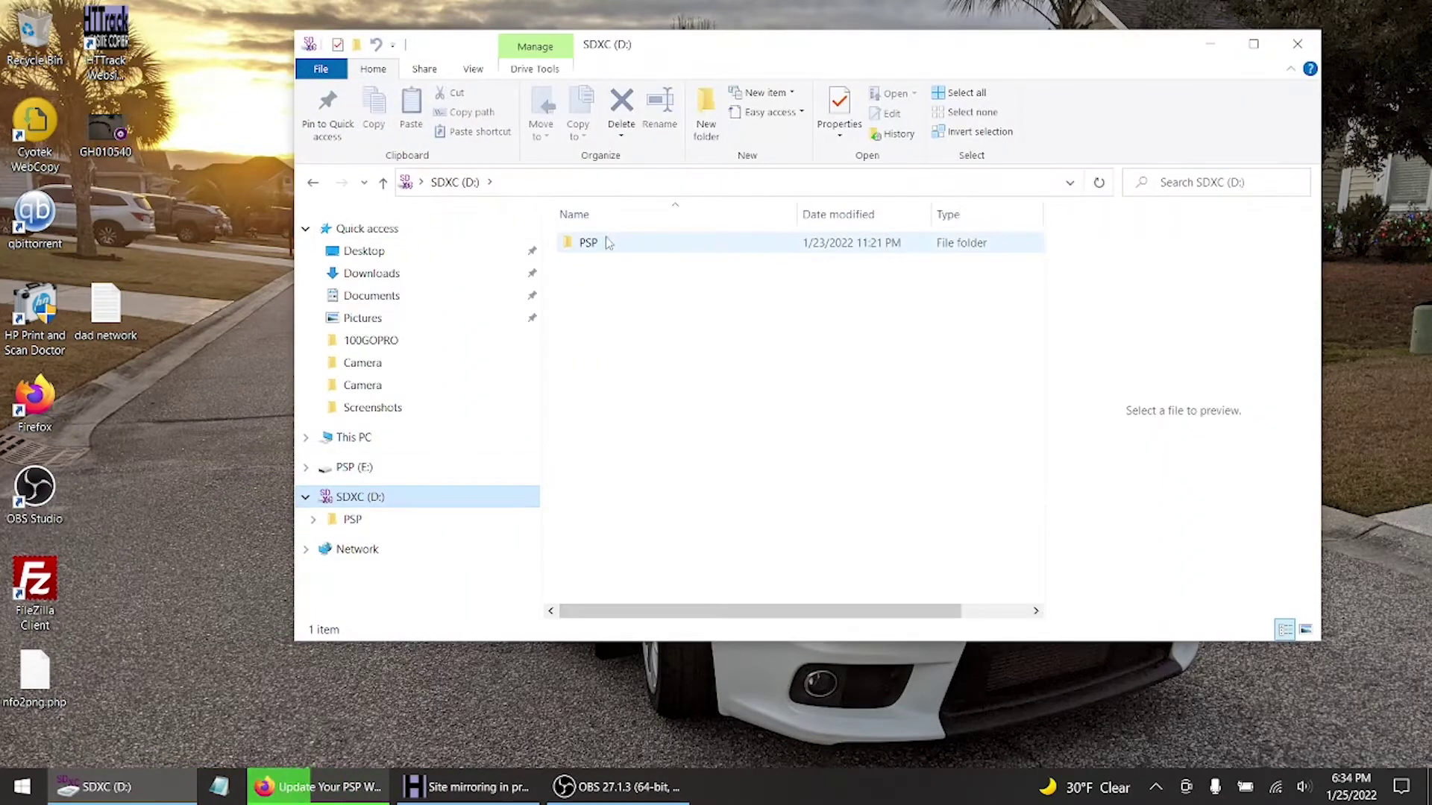
left_click(597, 246)
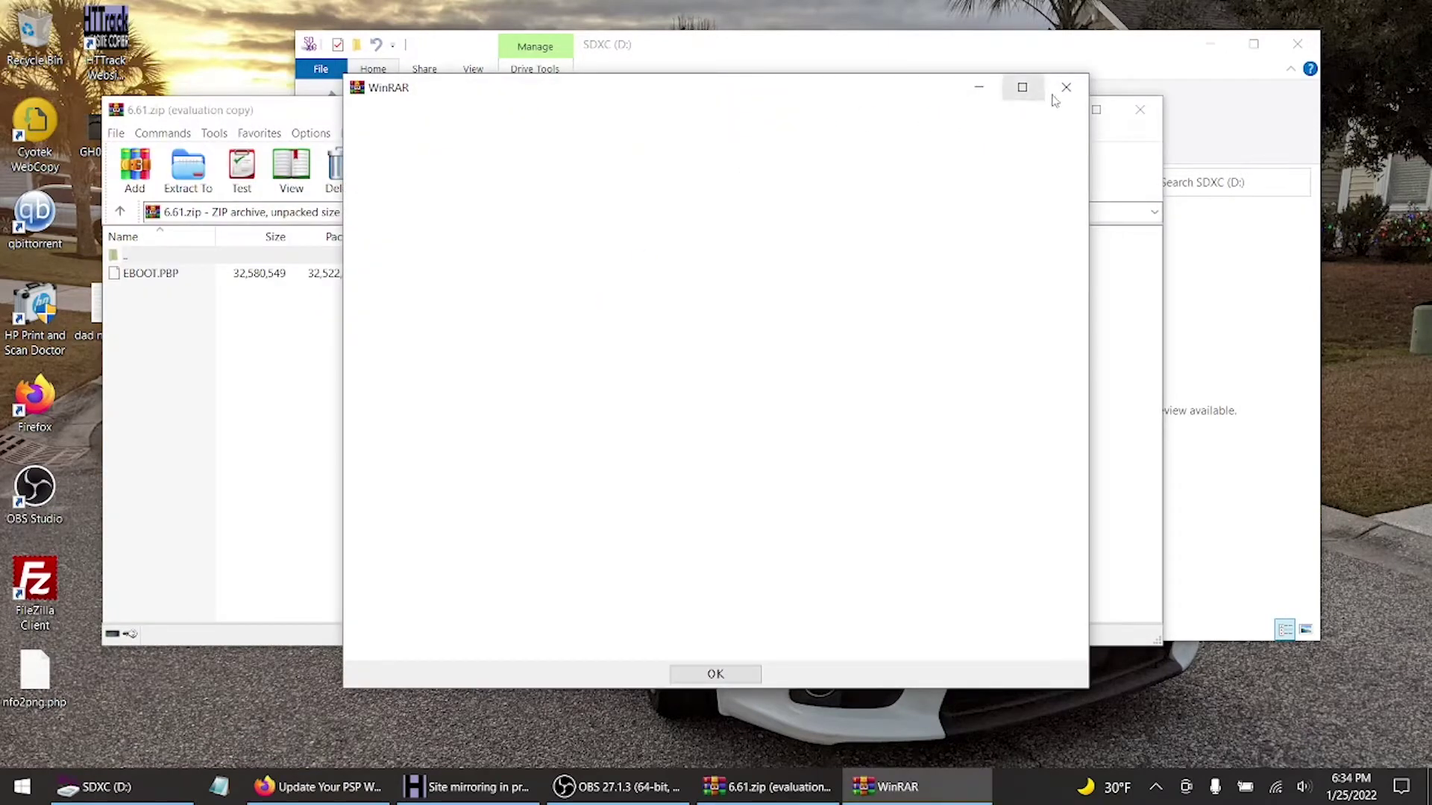
- Dismiss the empty WinRAR dialog and extract EBOOT.PBP from 6.61.zip to the desktop
left_click(1067, 89)
left_click(132, 275)
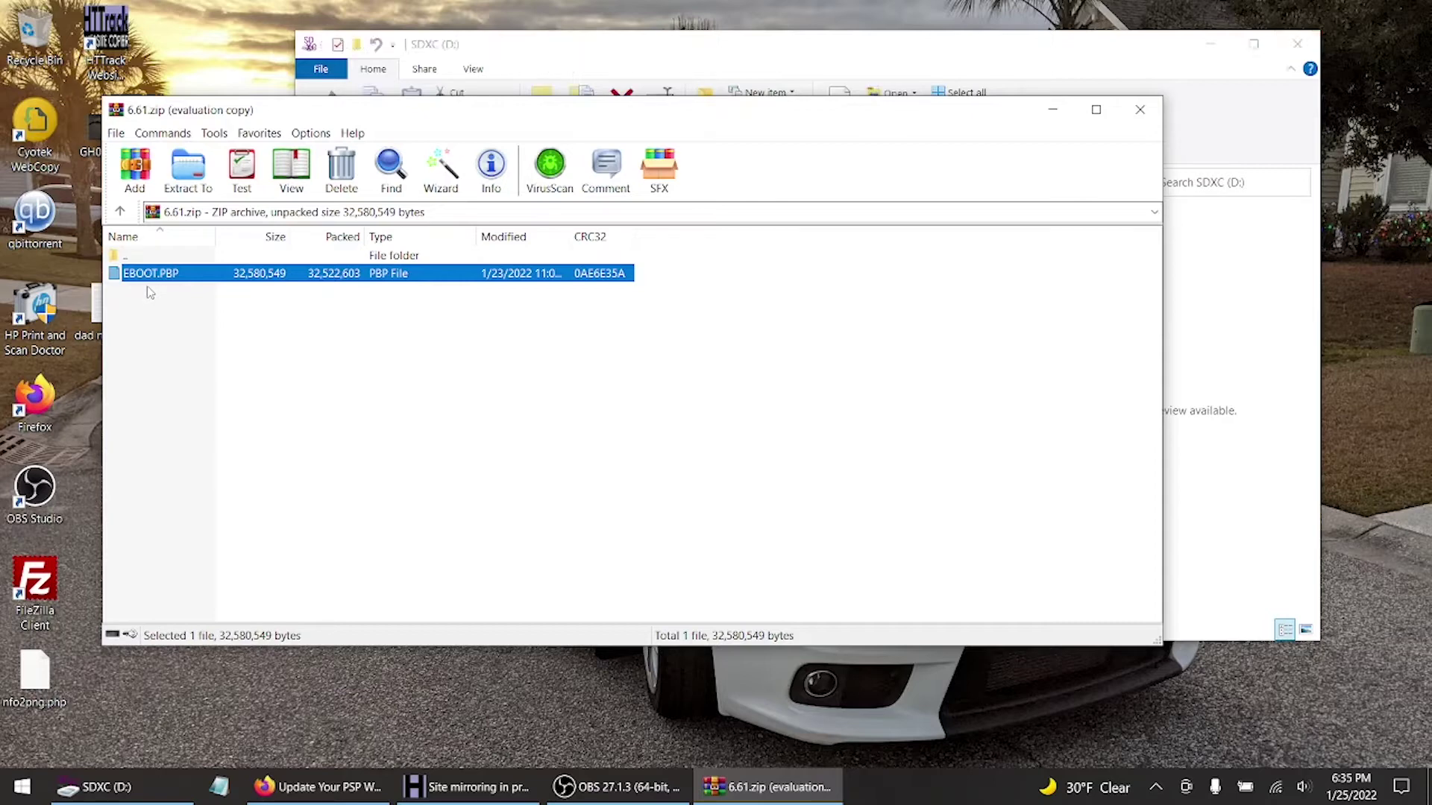
left_click(149, 292)
double_click(152, 274)
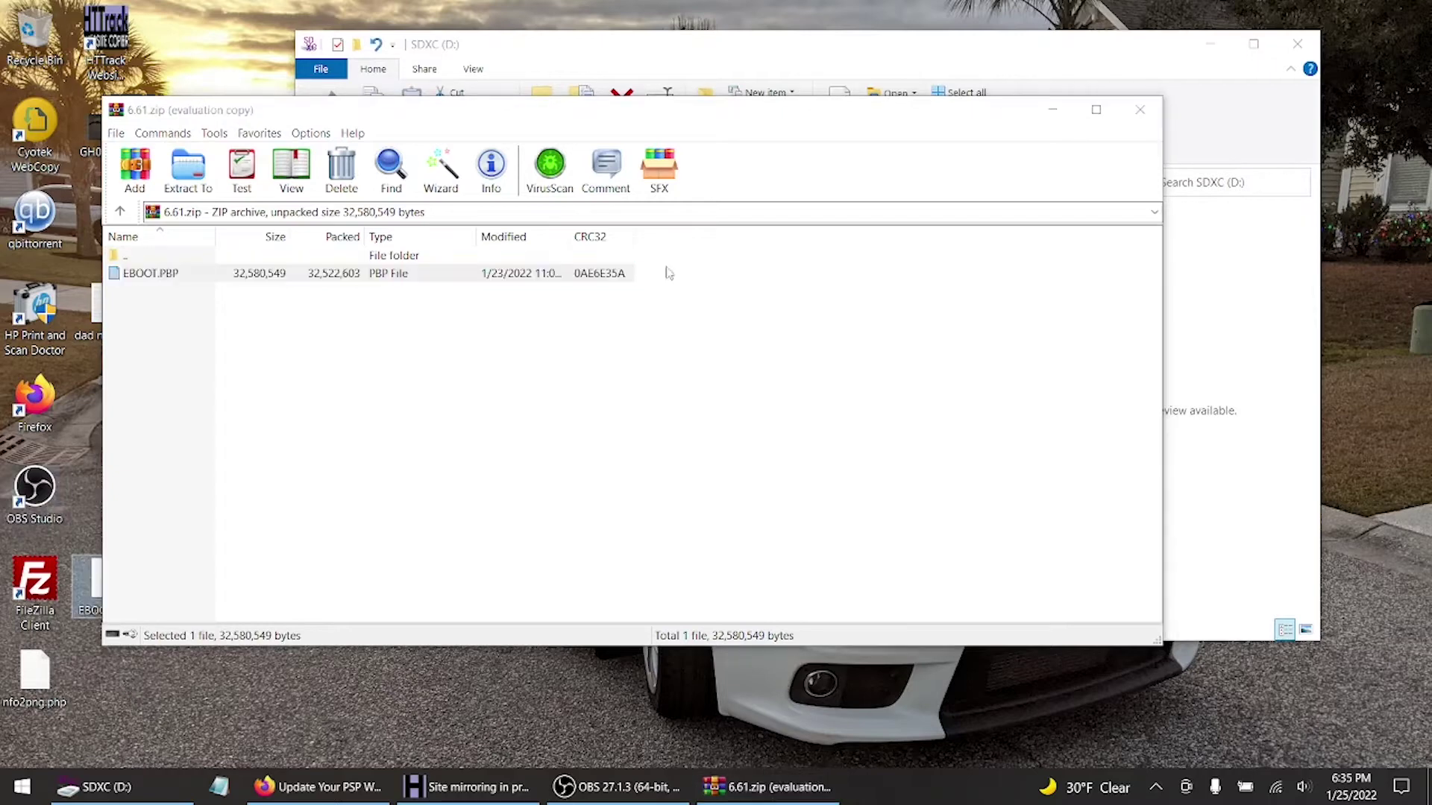
- Close the 6.61.zip archive and navigate to PSP > GAME on the SD card
left_click(1140, 110)
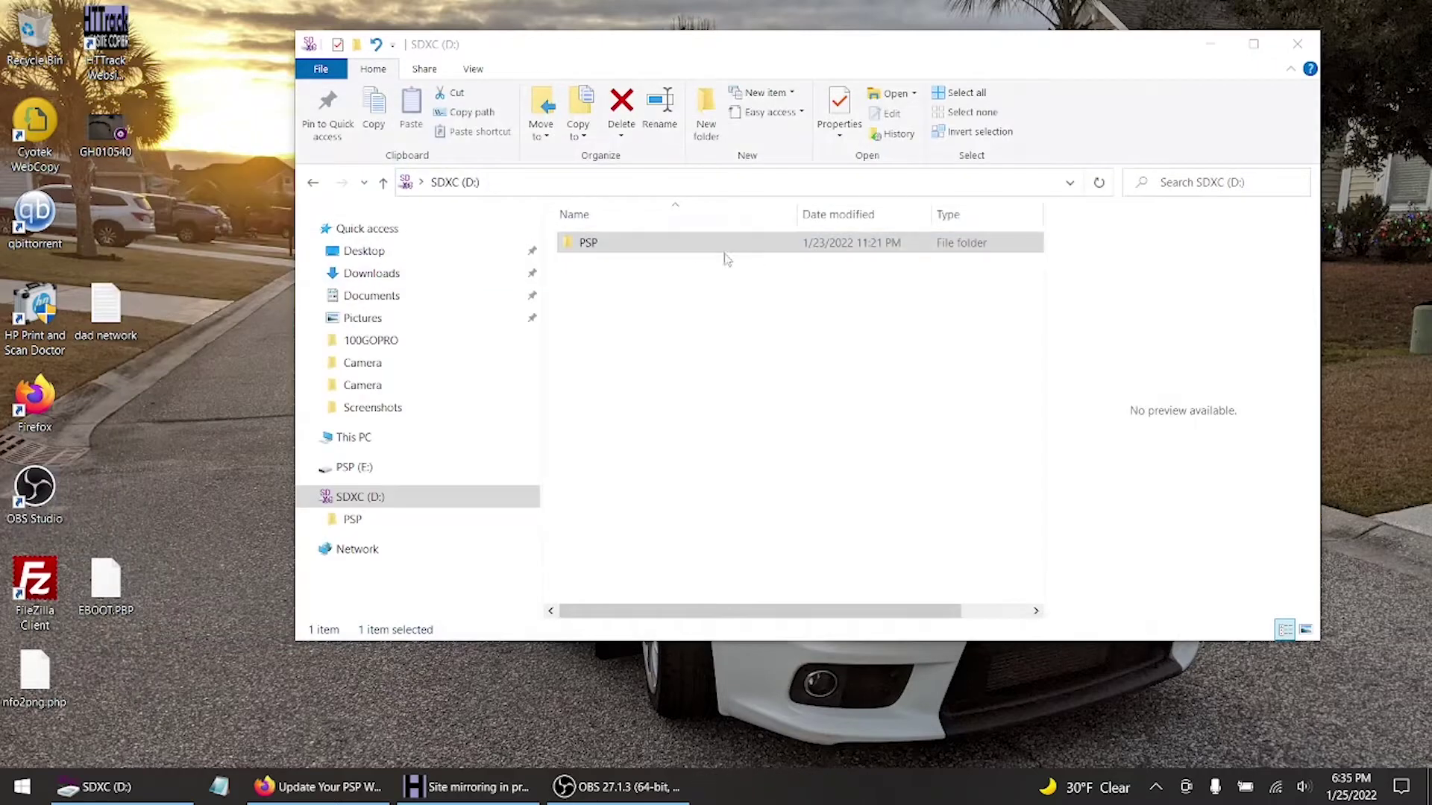
left_click(687, 246)
double_click(687, 244)
double_click(654, 246)
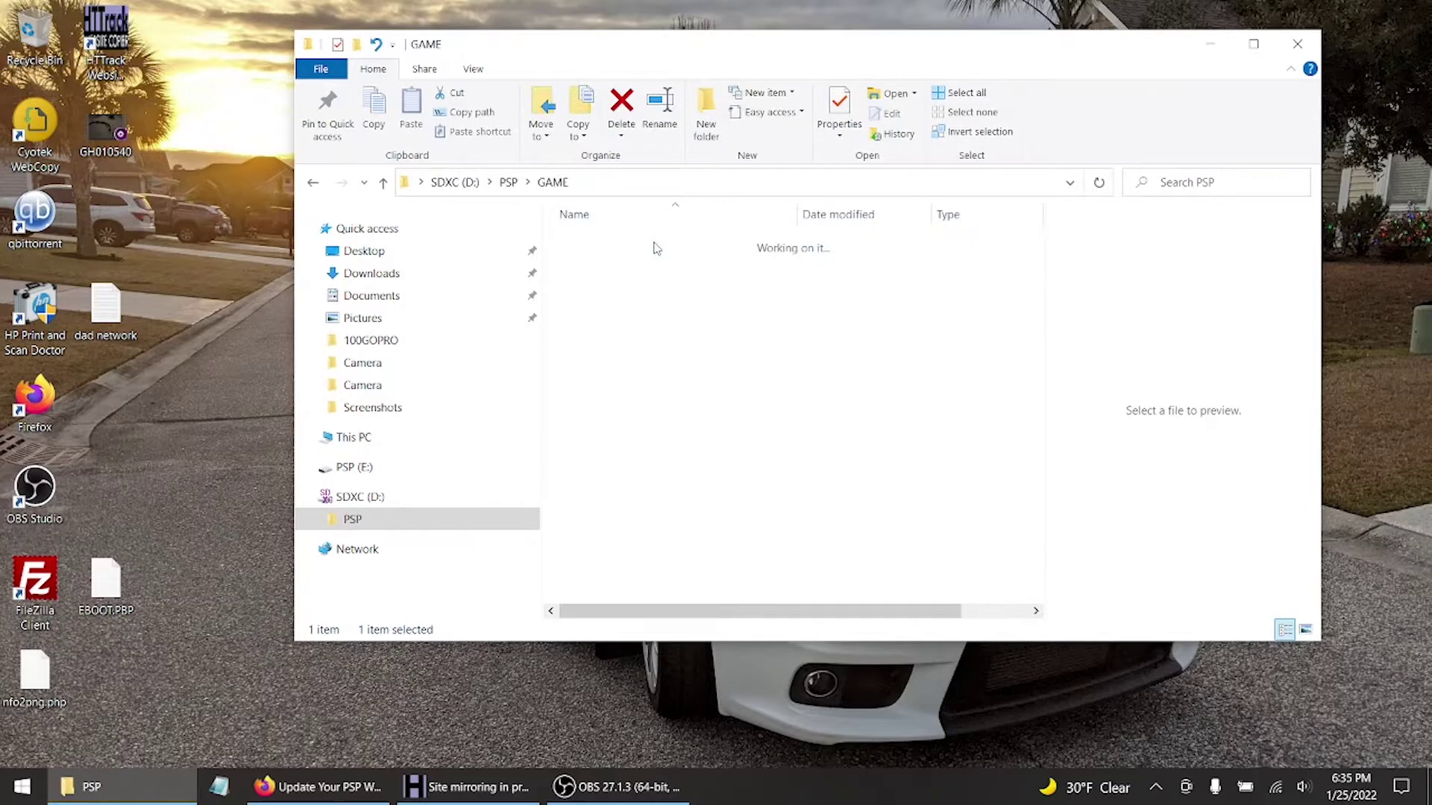
- Create a new folder named UPDATE in GAME and copy EBOOT.PBP from the desktop into it
right_click(638, 323)
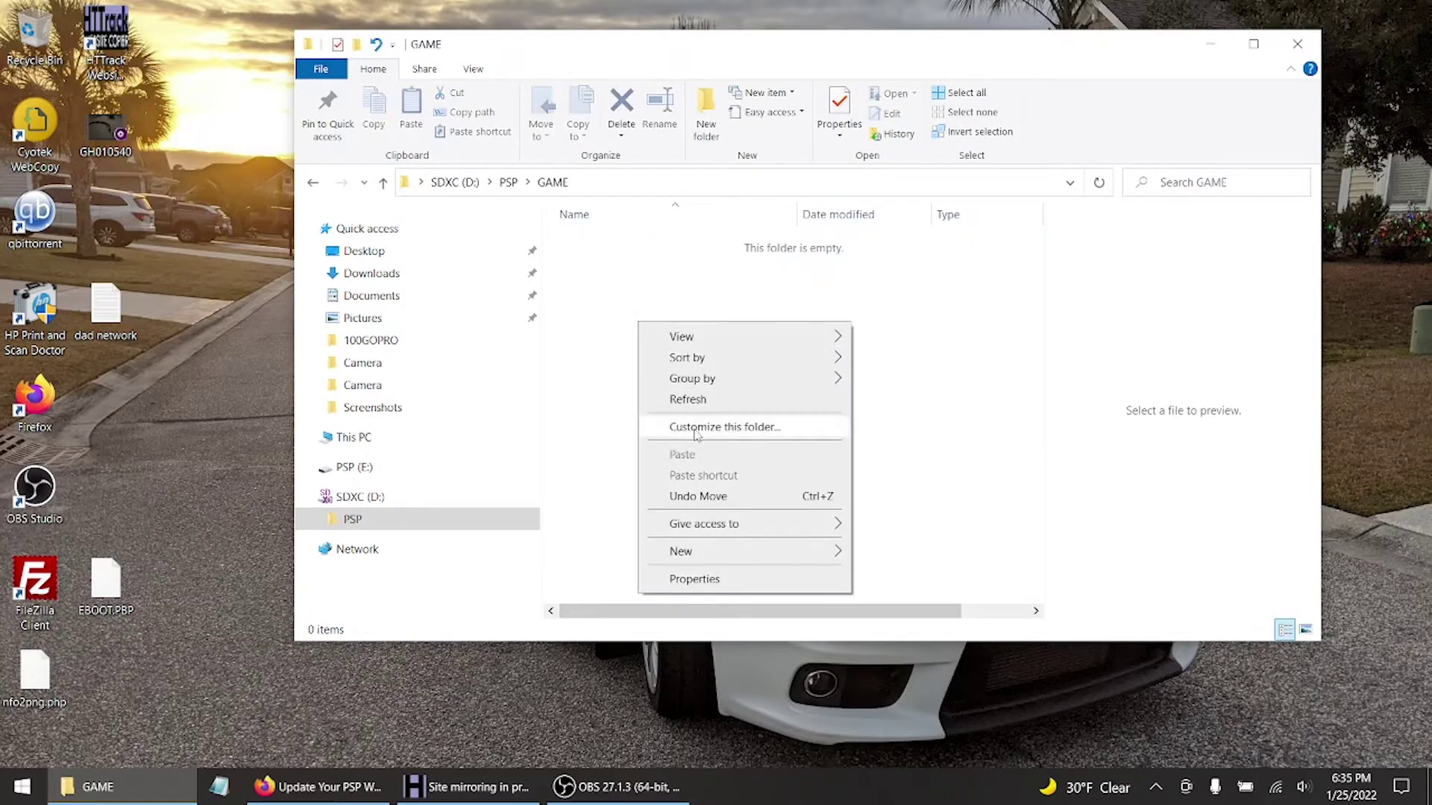
mouse_move(724, 554)
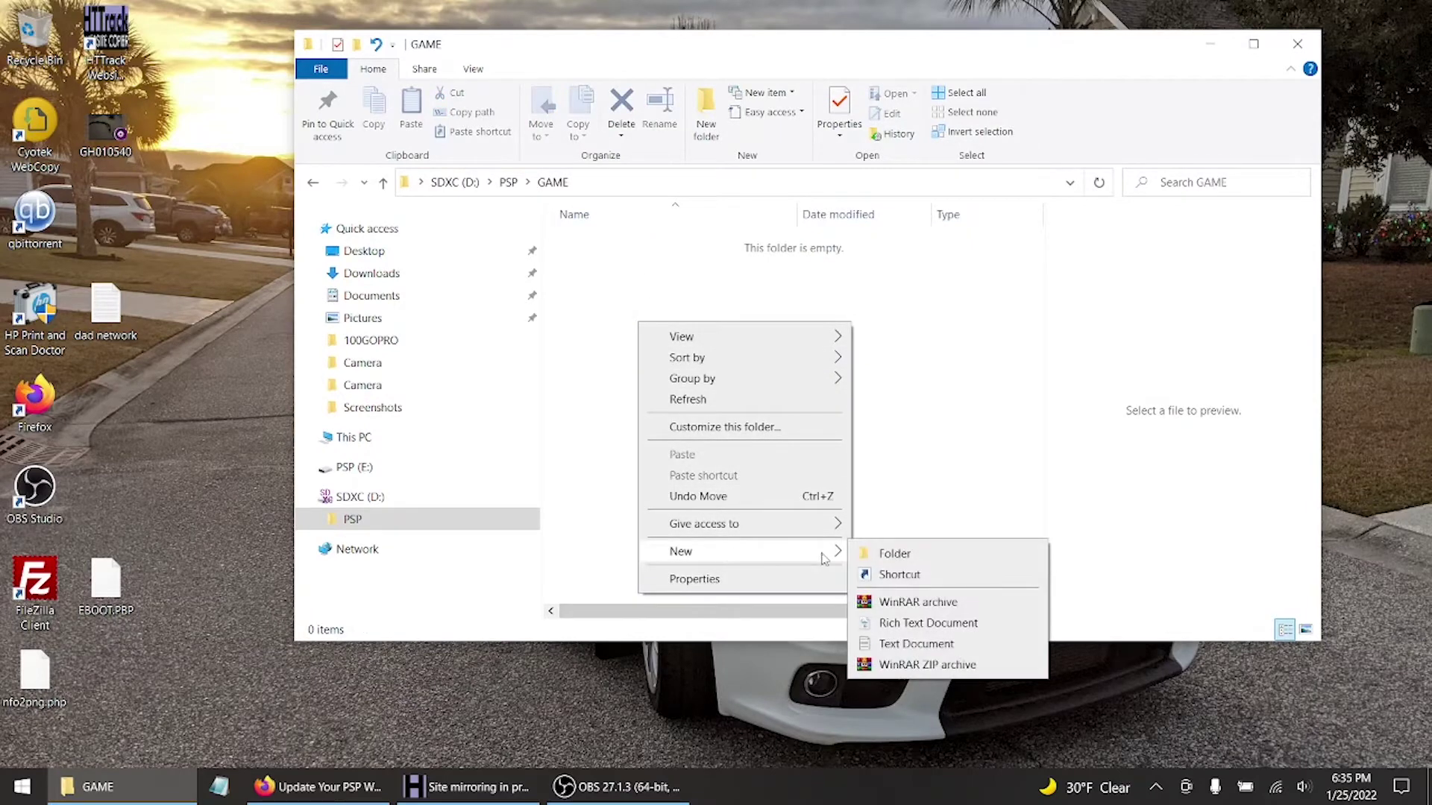
left_click(867, 559)
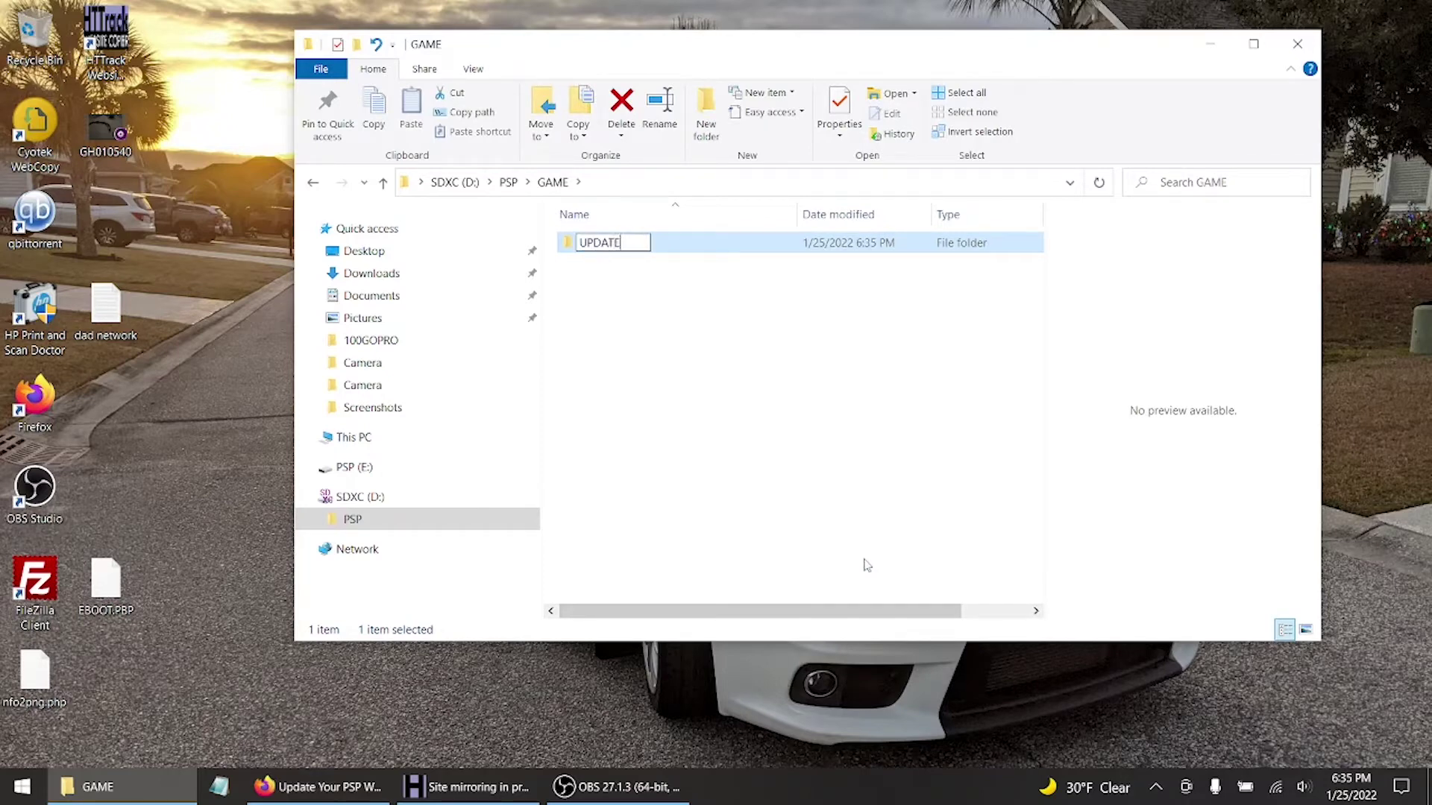
key("Return")
key("Return")
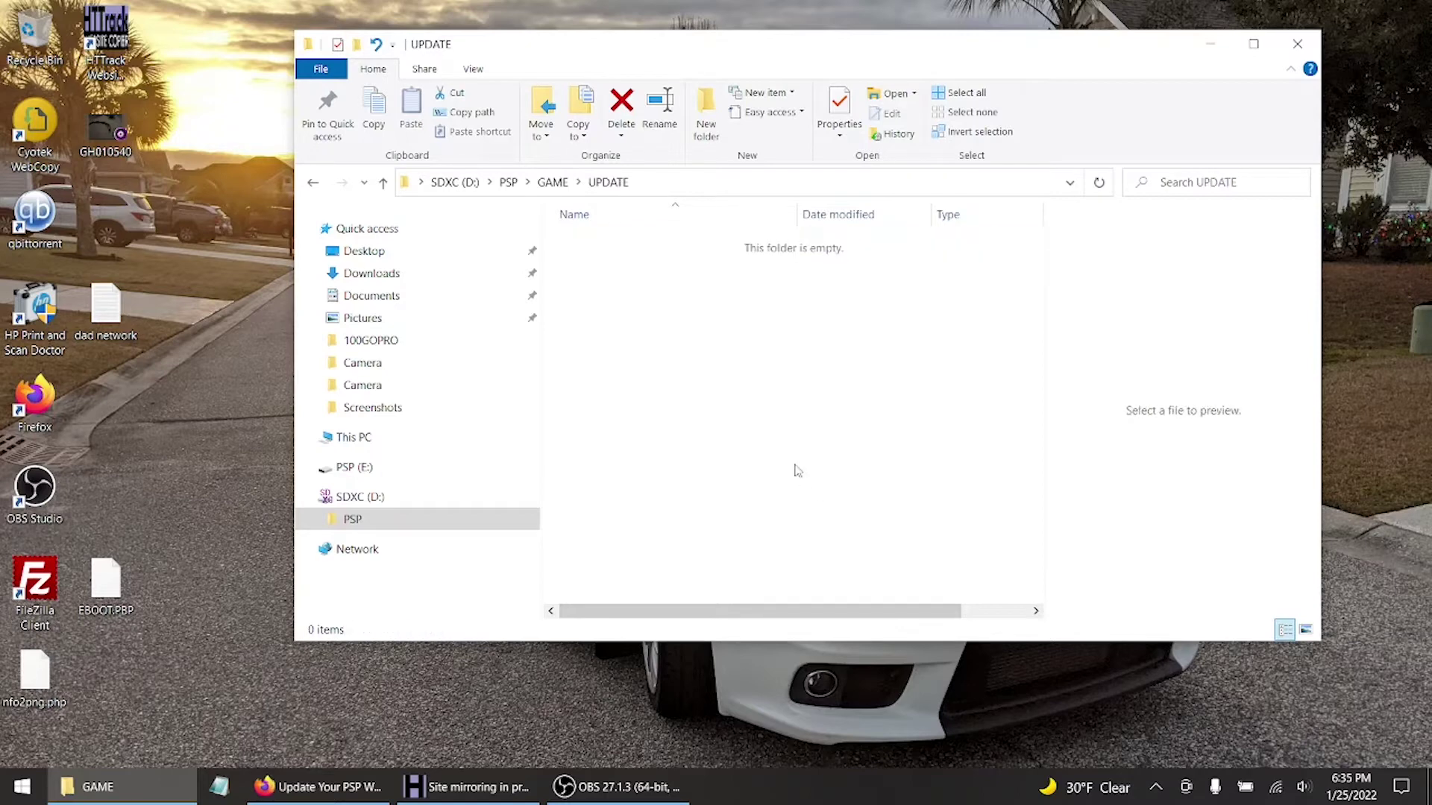
left_click_drag(131, 575, 838, 375)
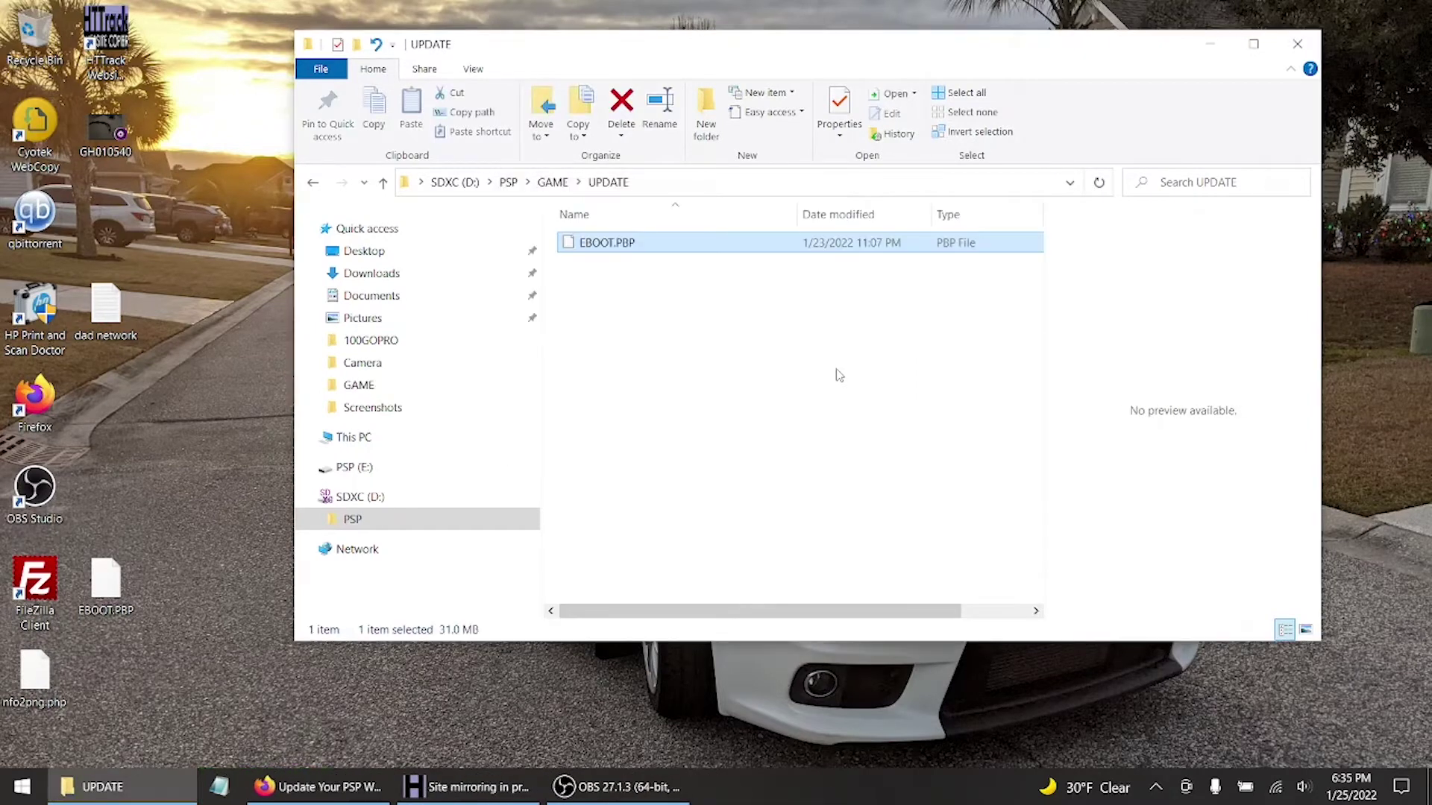
- Try ejecting SDXC (D:), cancel the in-use warning, and close the UPDATE folder window
left_click(1158, 789)
left_click(1121, 677)
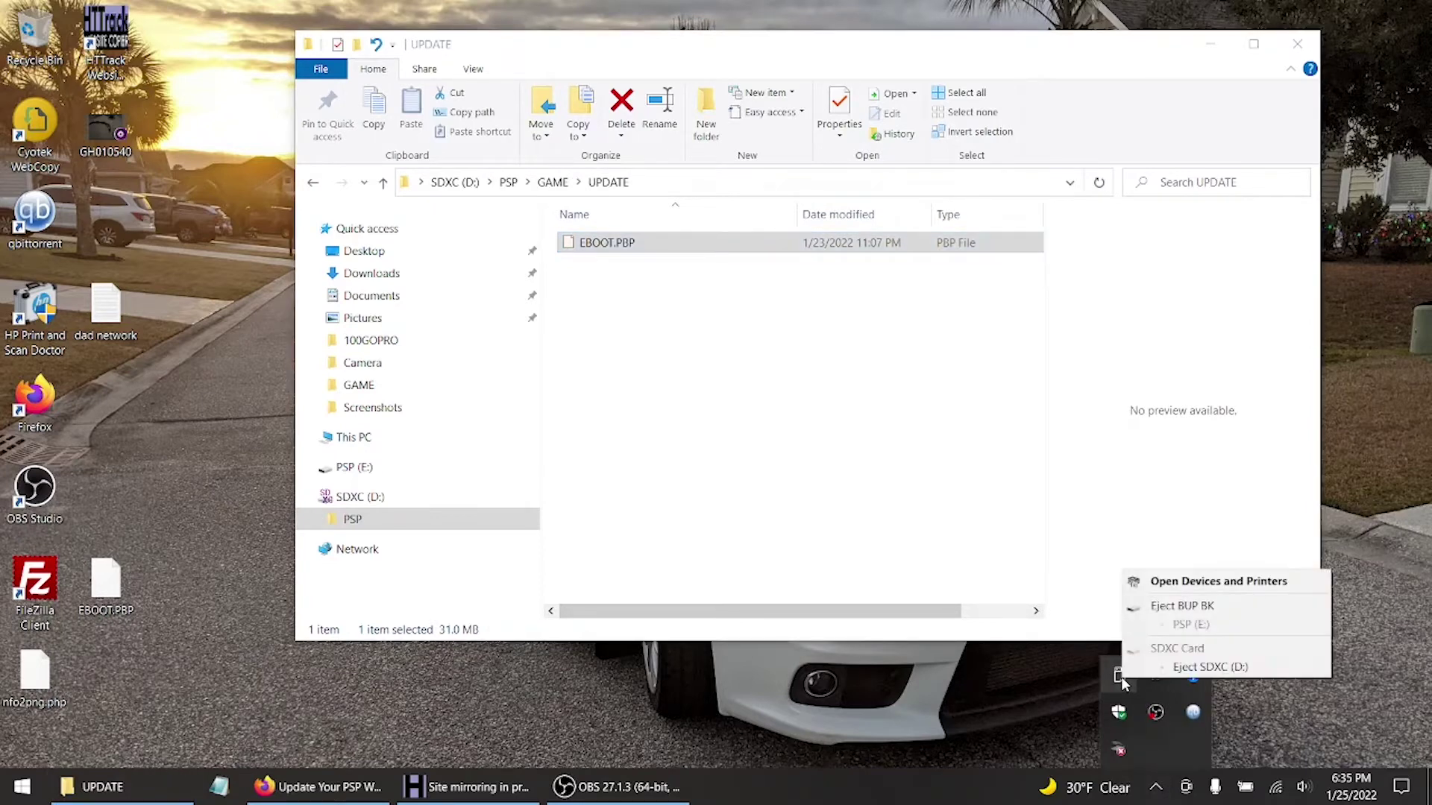
left_click(1161, 668)
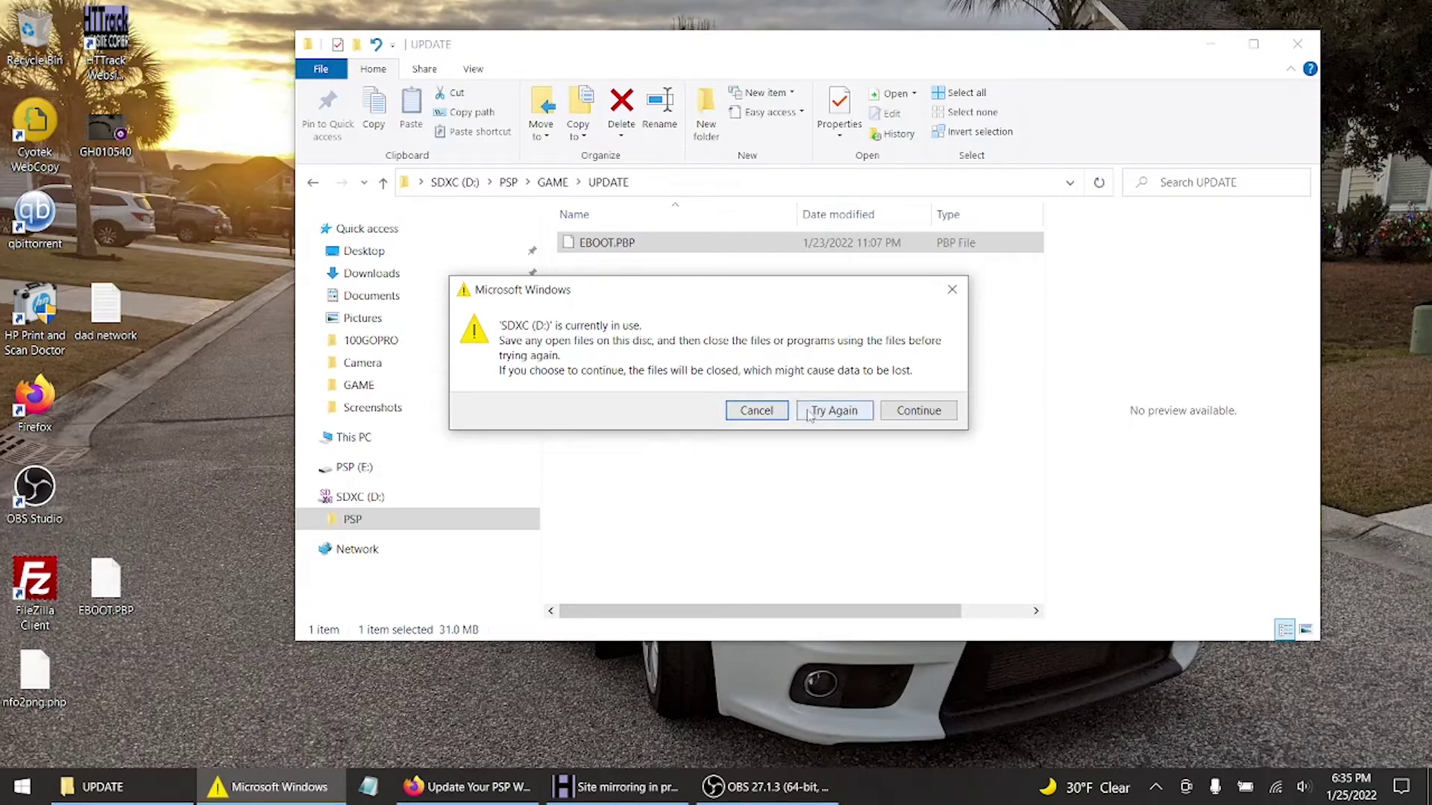
left_click(755, 412)
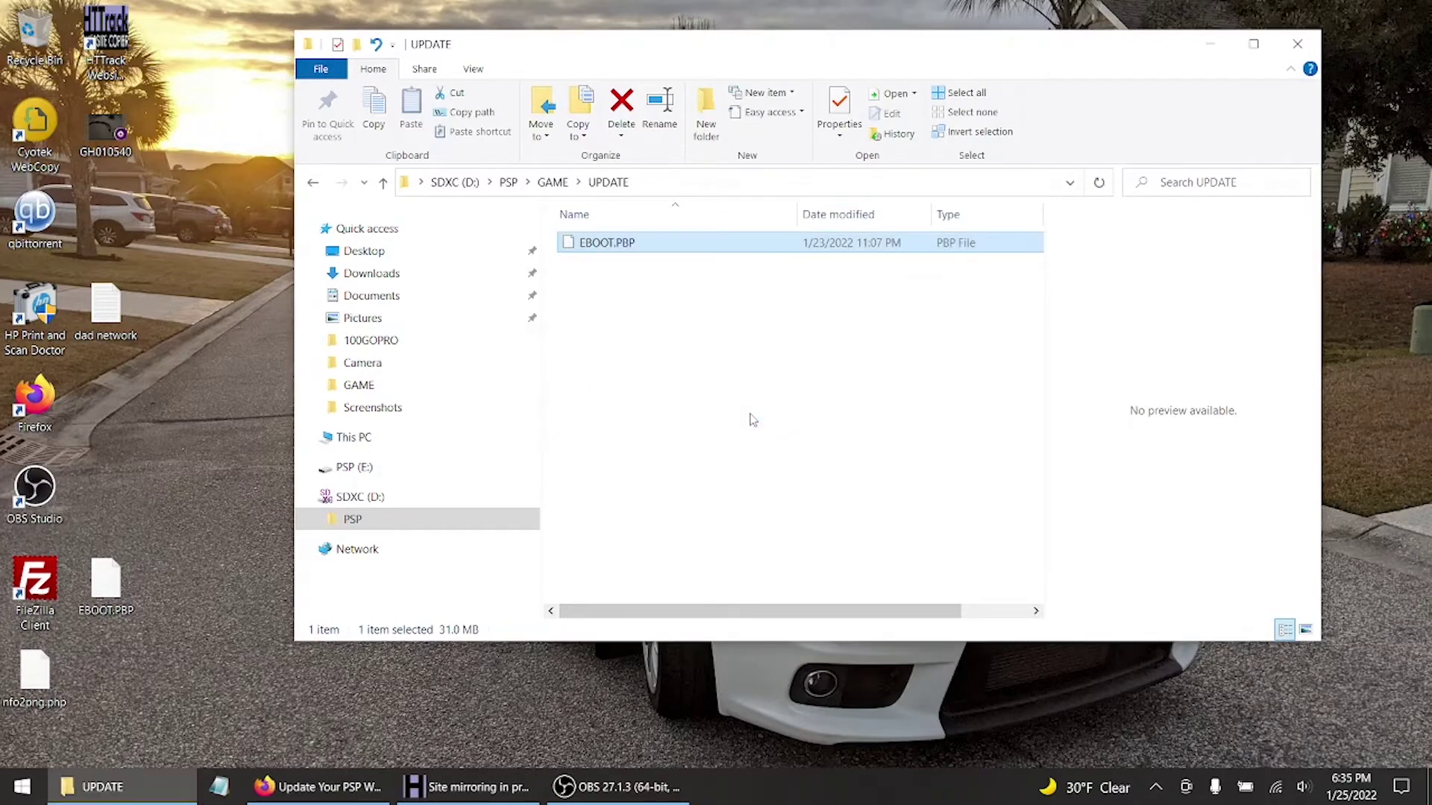
left_click(1284, 57)
- Eject the SDXC (D:) card again from the notification area
left_click(1156, 787)
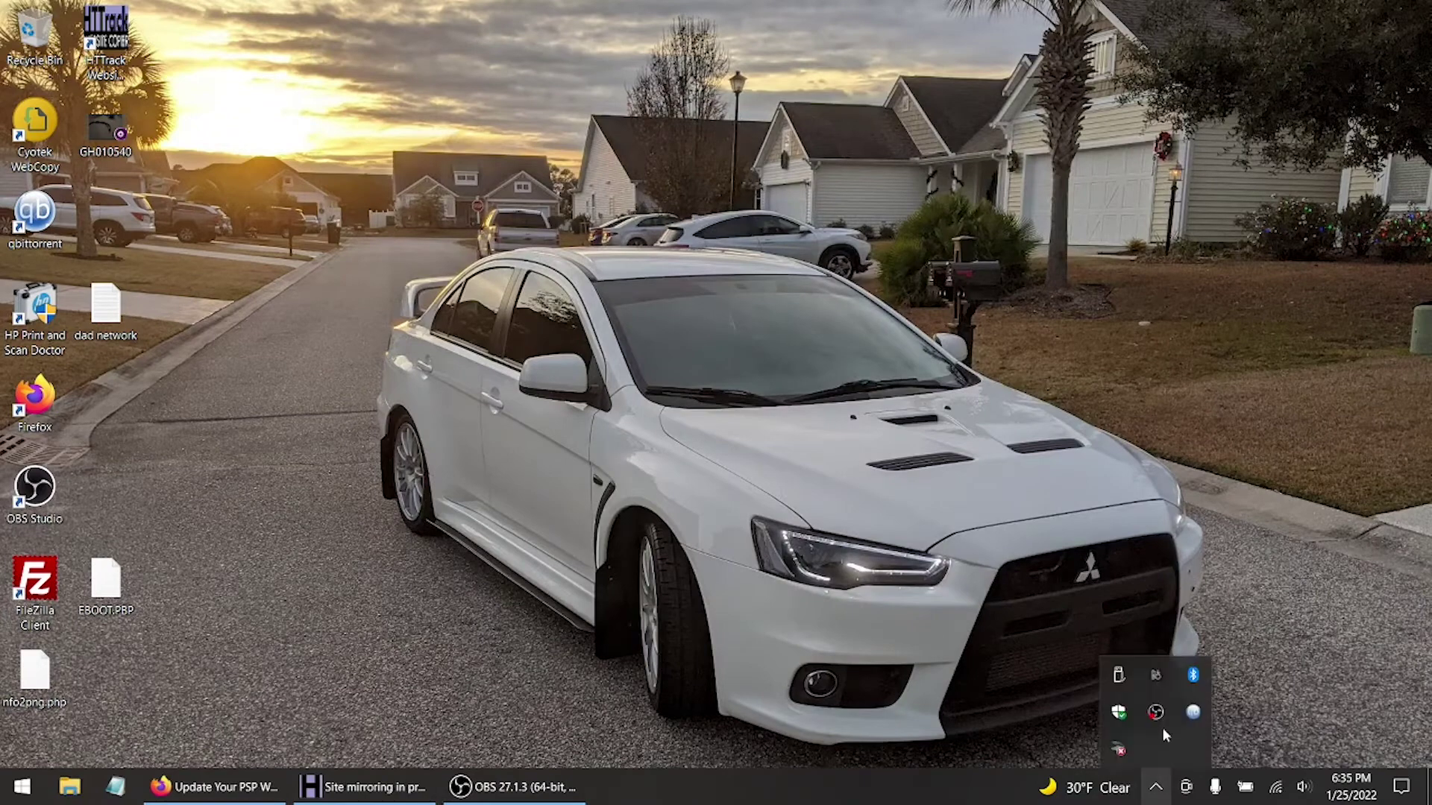
left_click(1118, 686)
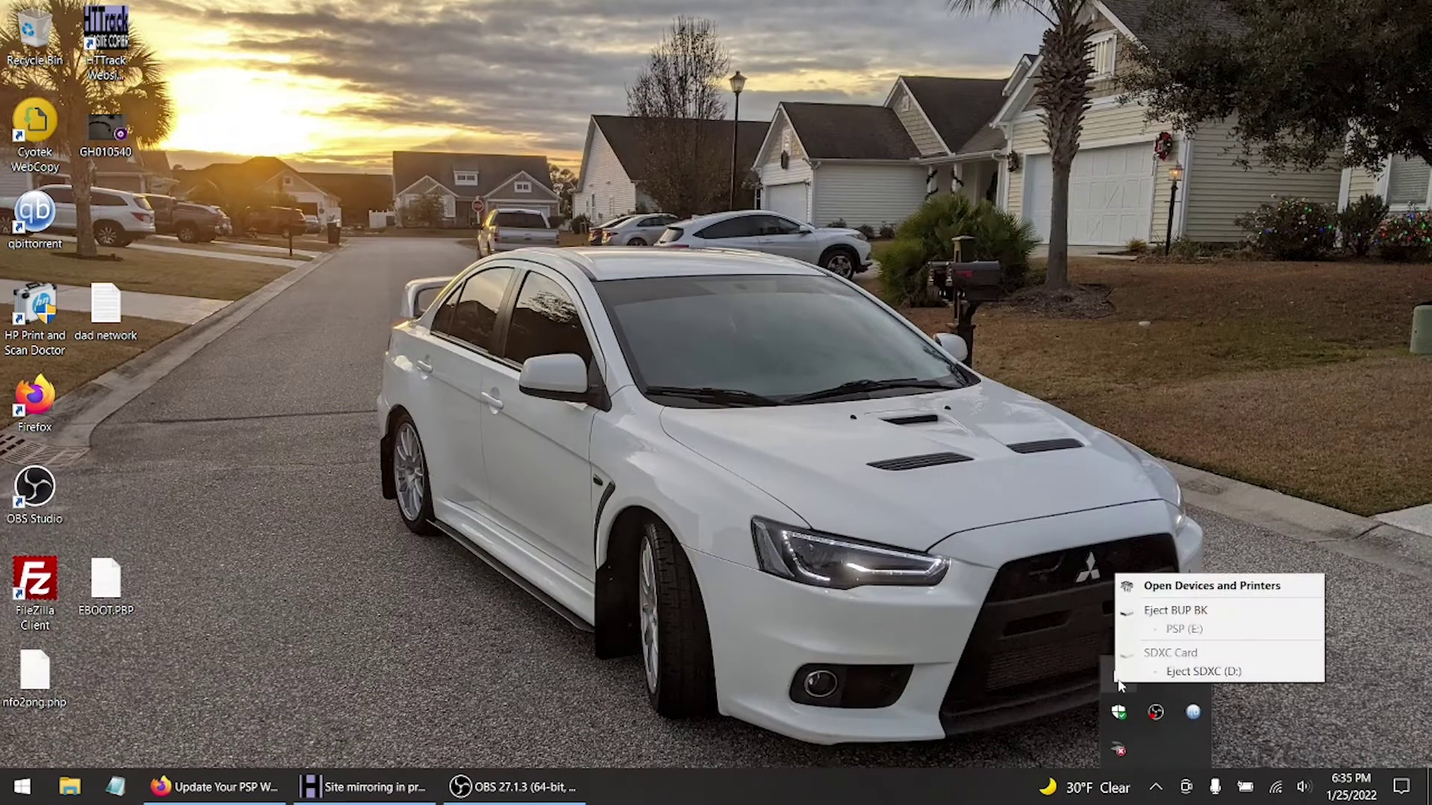
left_click(1204, 667)
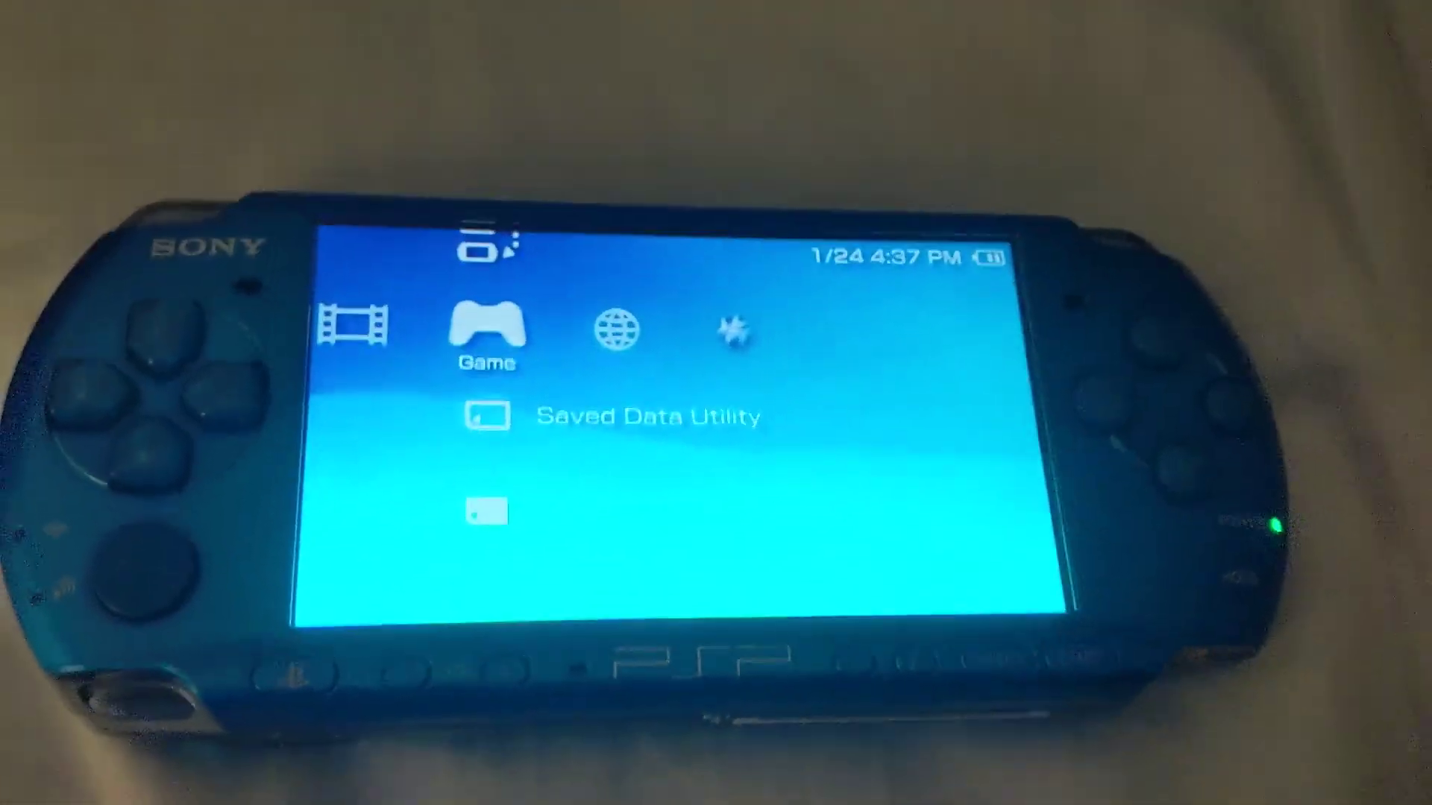
- On the PSP, move up to the Memory Stick entry under Game
key("Up")
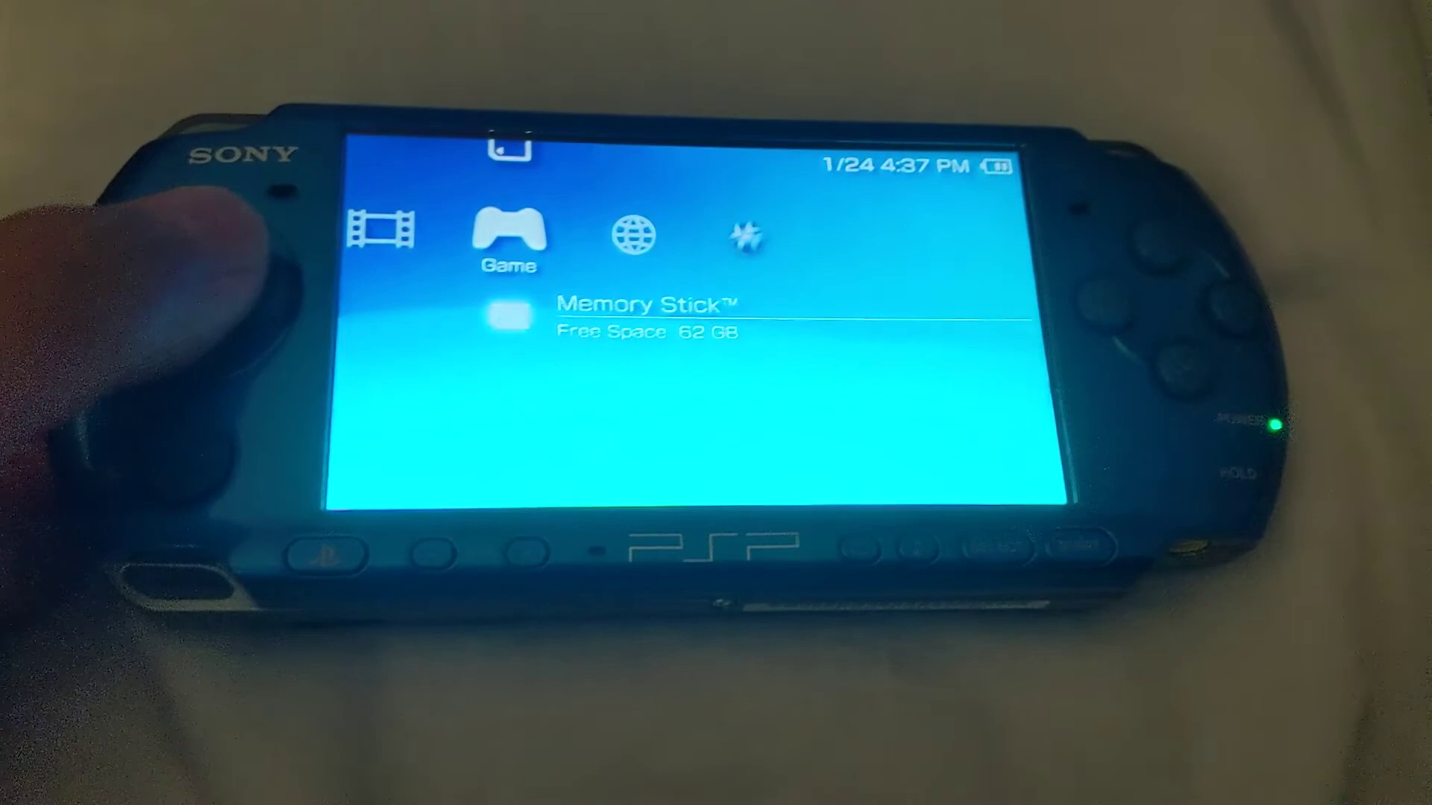